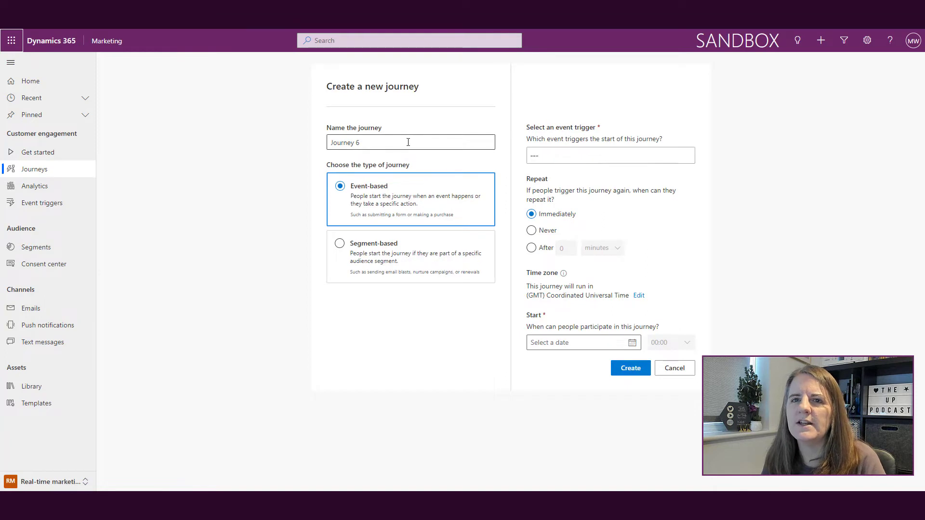
Step: Name the event-based journey "Value Based Branches Journey" and select Opportunity Created as its event trigger
drag(409, 142, 328, 128)
text(Value Bas)
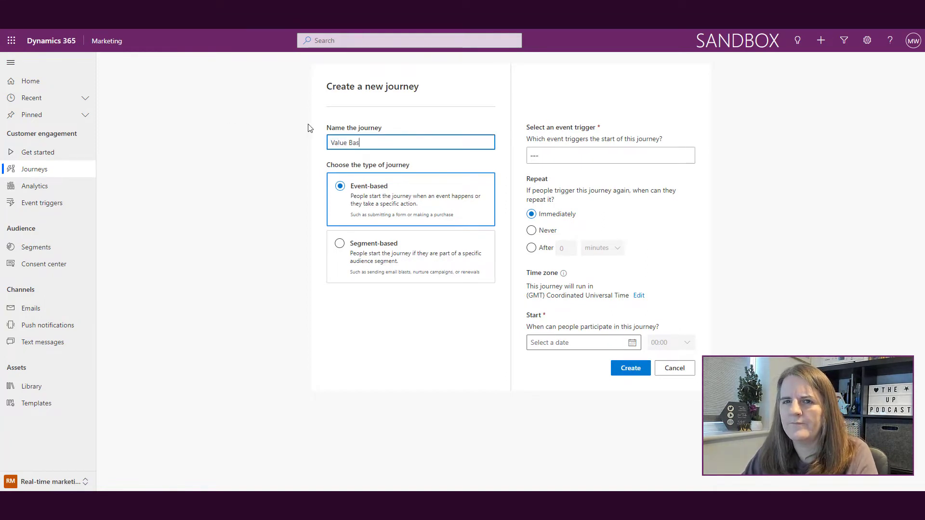
text(ed Bran)
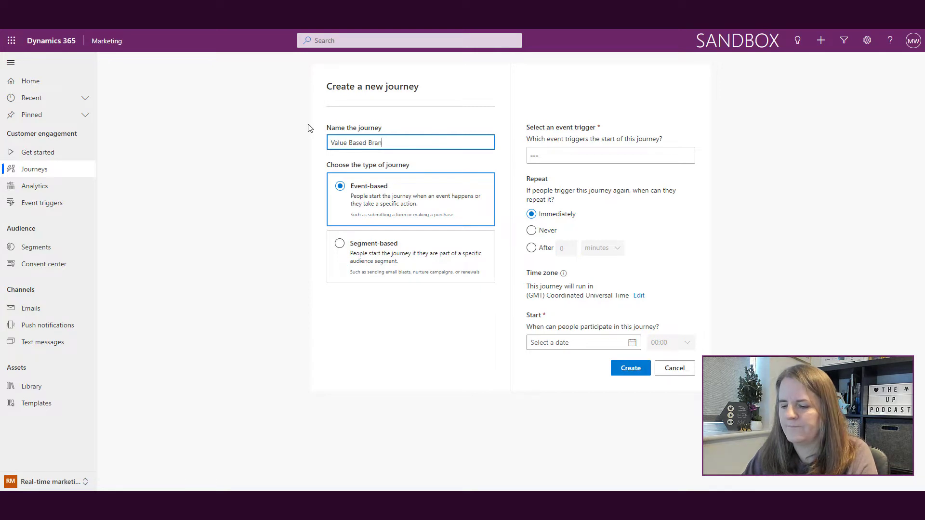
text(ches Journey)
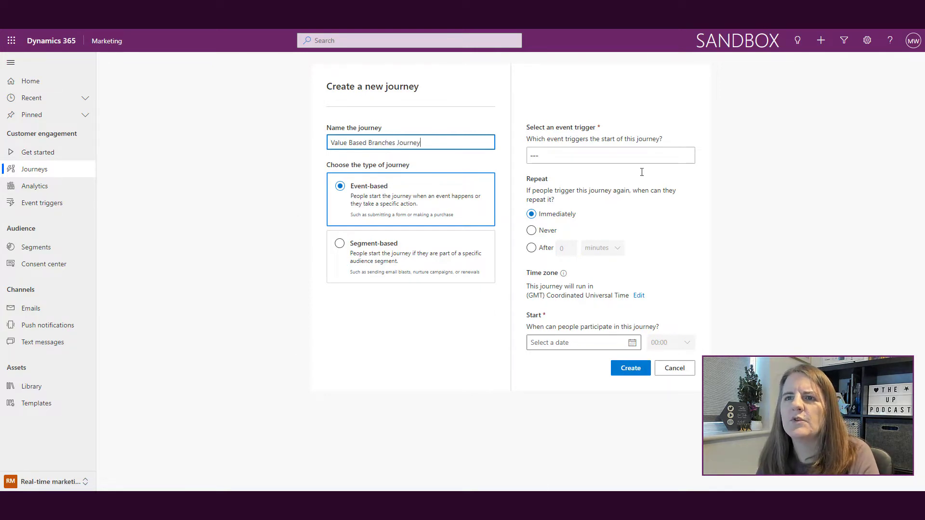
click(590, 155)
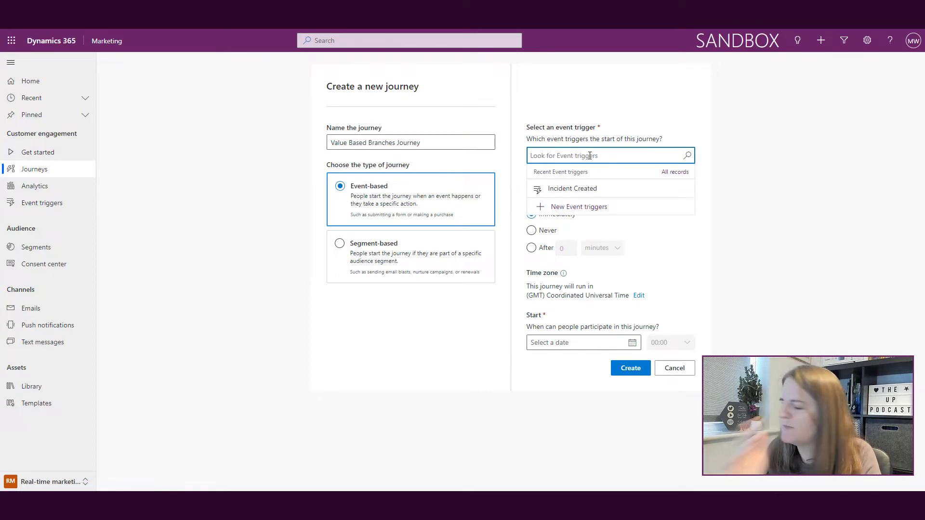
text(opp)
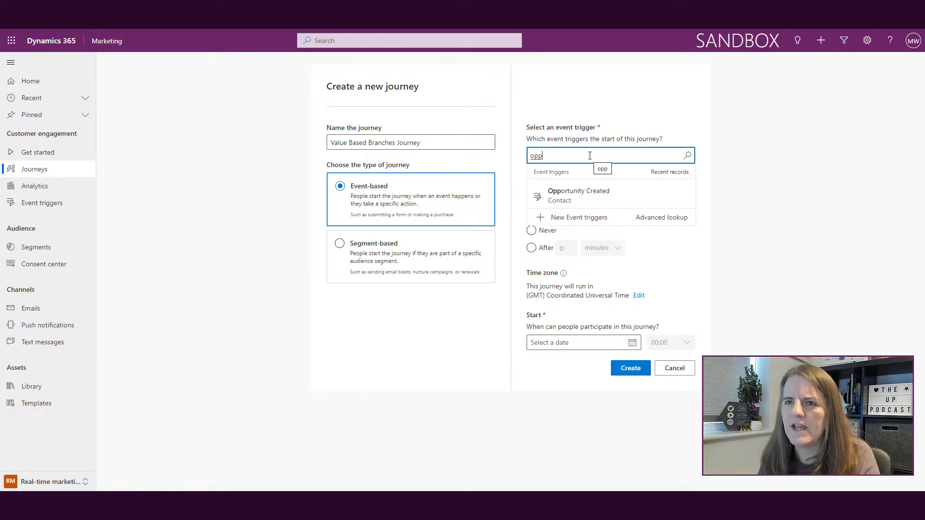
click(586, 193)
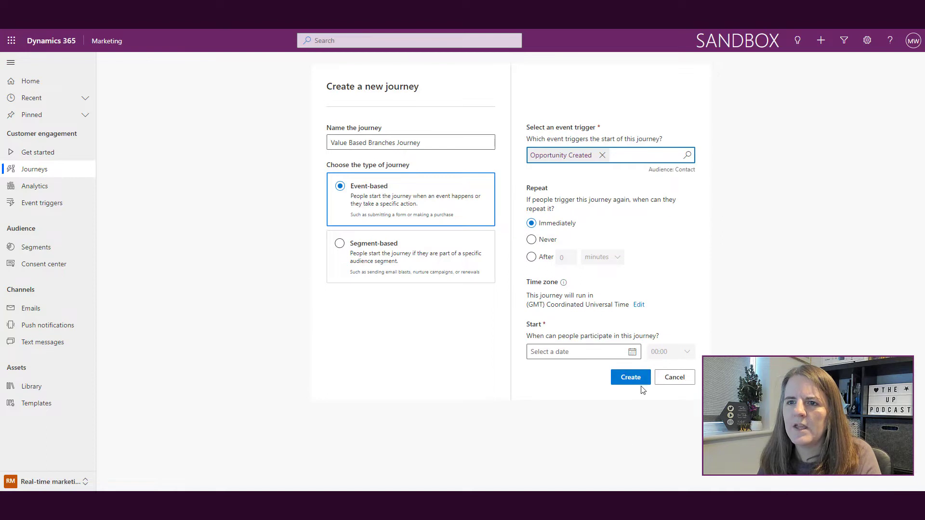
Step: Set the journey's start date to 28 November 2021 and create the journey
click(632, 352)
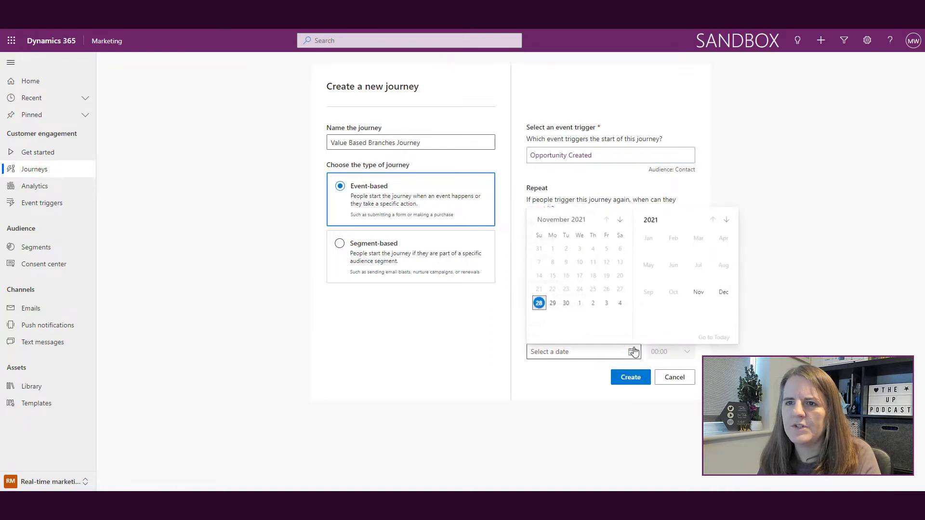
click(542, 306)
click(625, 382)
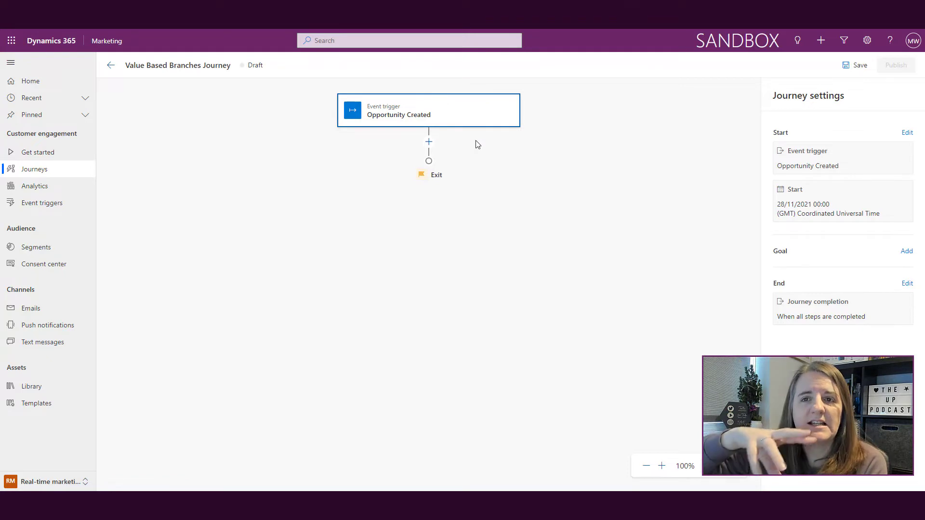
Step: Add an attribute branch after the Opportunity Created trigger and give it the display name "Check If Podcast Related"
click(429, 142)
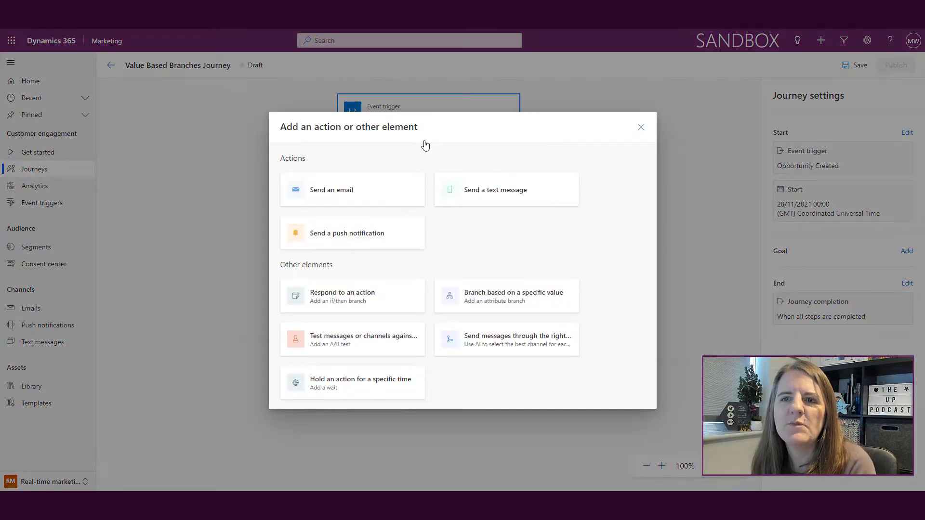
click(528, 304)
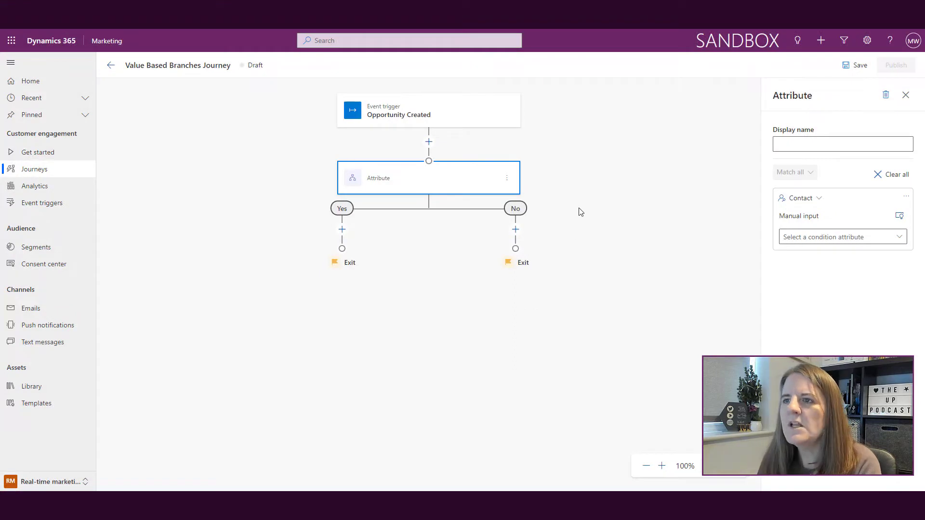
click(838, 141)
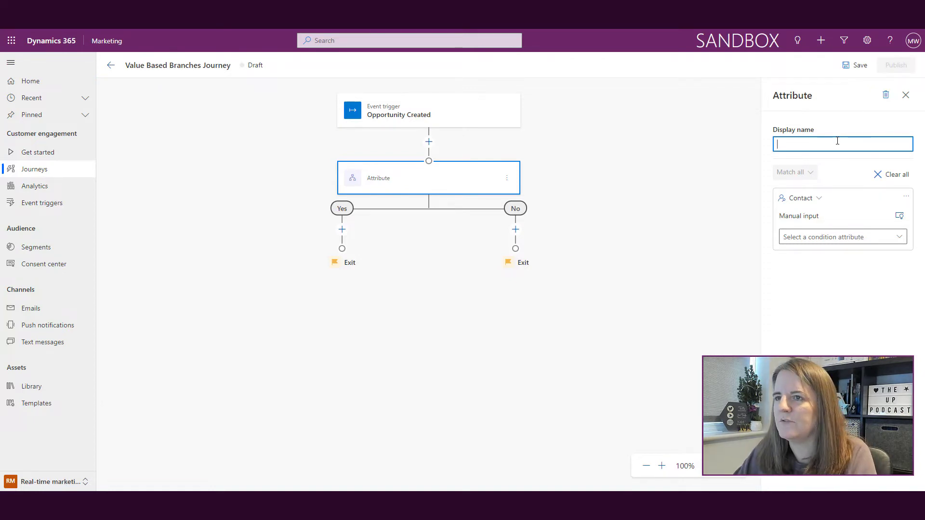
text(Che)
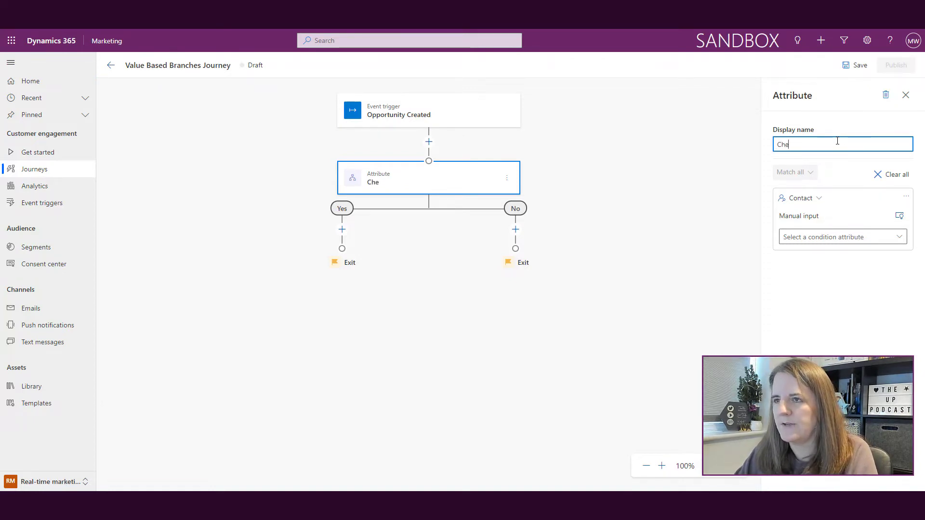
text(ck If Podca)
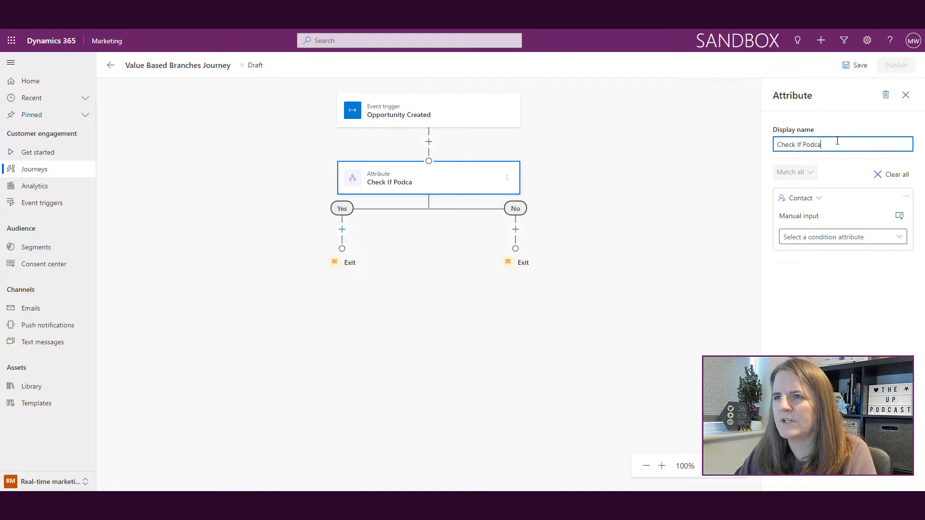
text(st Related)
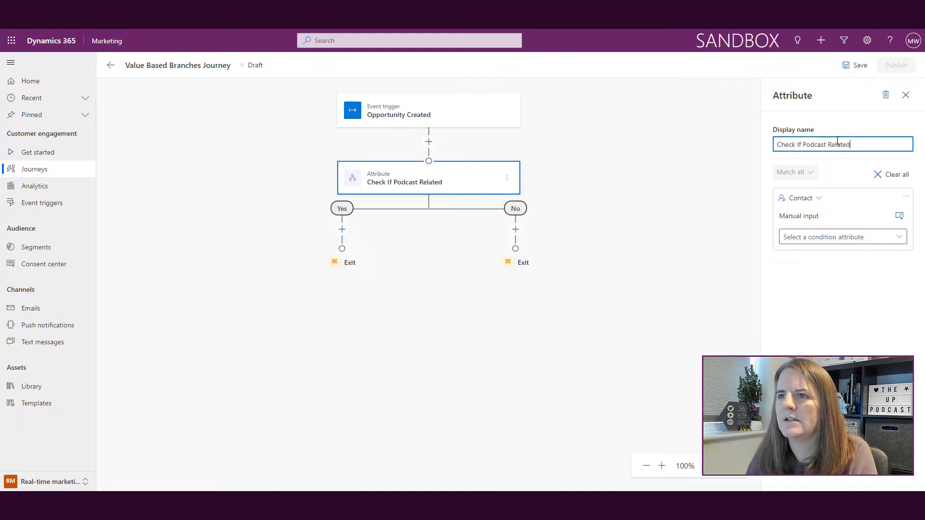
Step: Base the podcast branch's condition on an event instead of the contact, using the Opportunity Created event
click(818, 202)
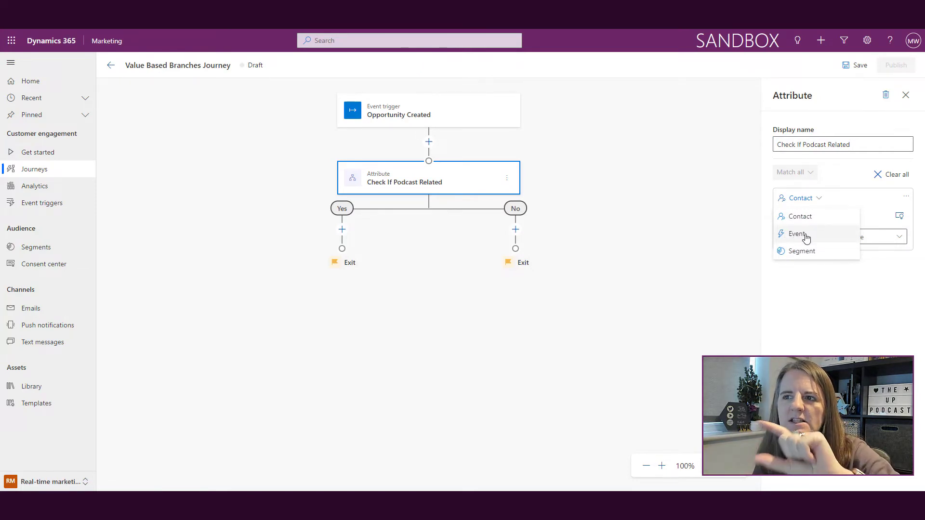
click(807, 238)
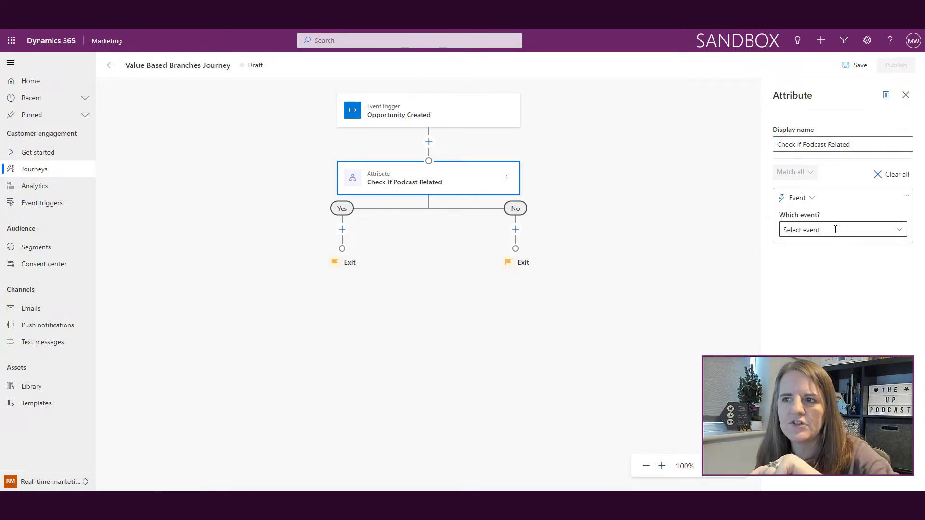
click(863, 228)
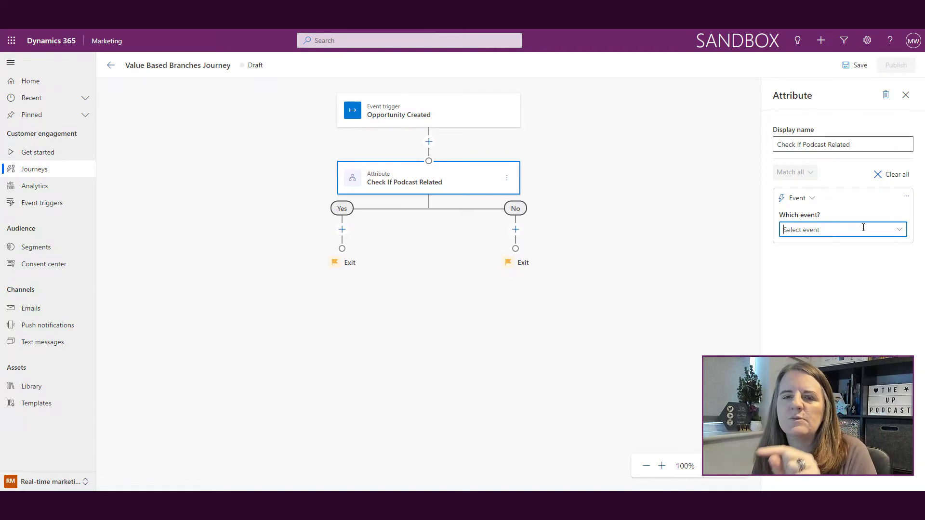
click(910, 236)
click(906, 235)
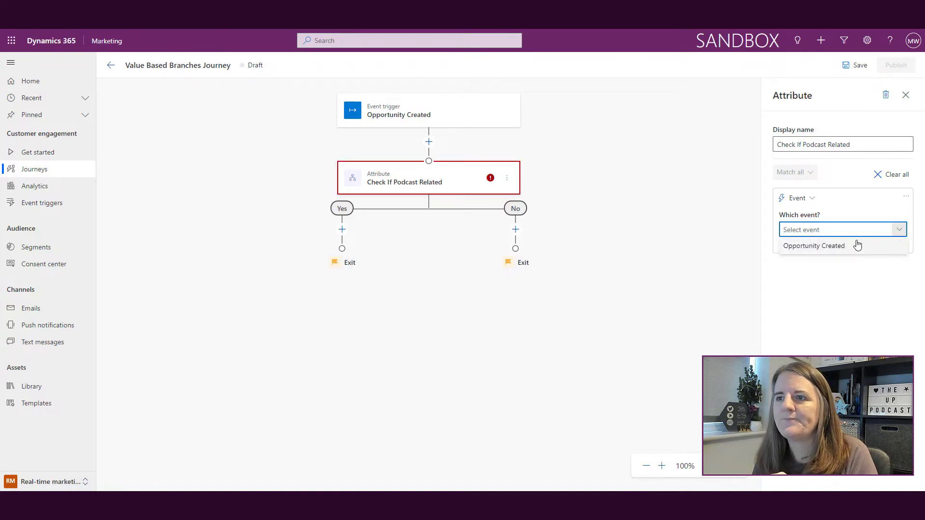
click(852, 246)
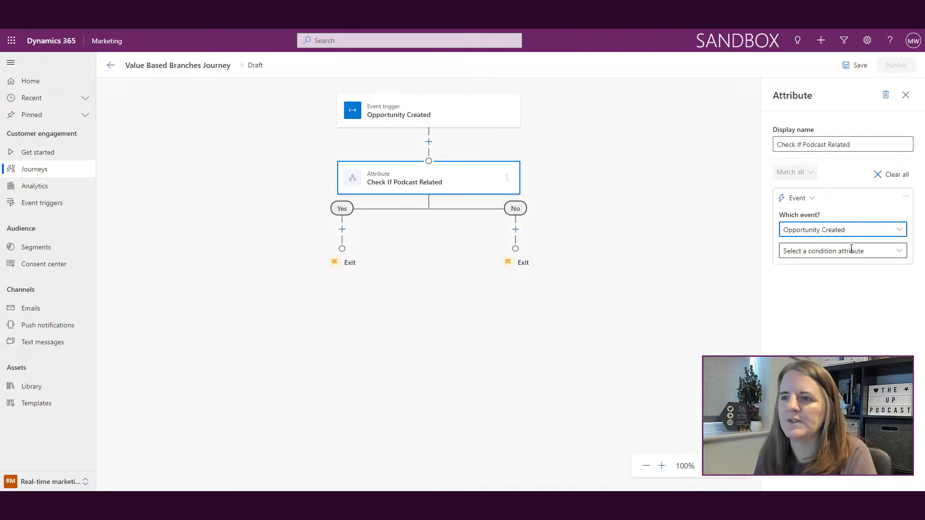
Step: Define the podcast branch's condition as Source Campaign equals The UP Podcast
click(852, 249)
text(sour)
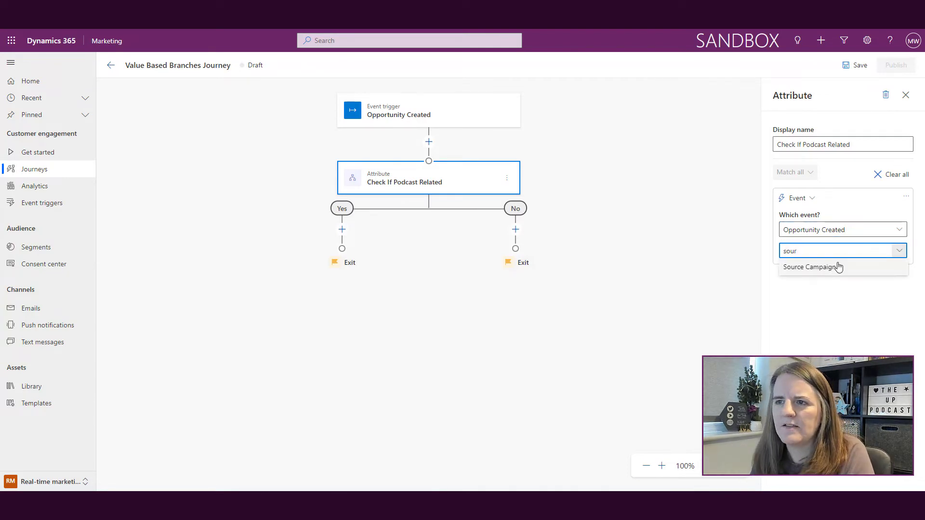
click(837, 267)
click(853, 299)
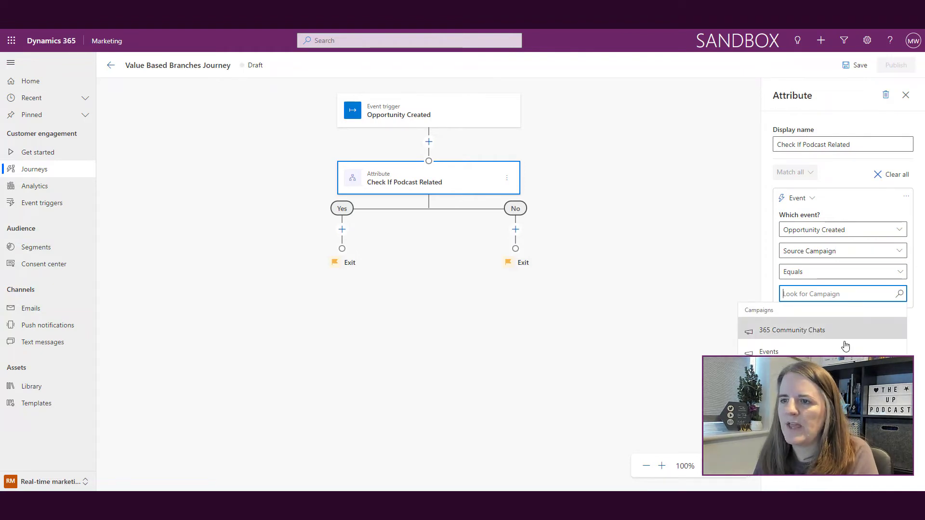
click(844, 375)
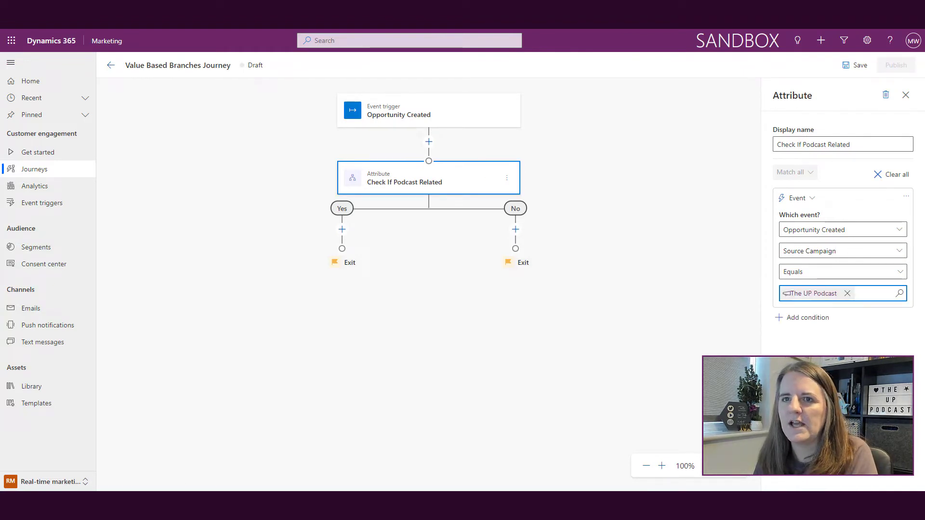
click(892, 194)
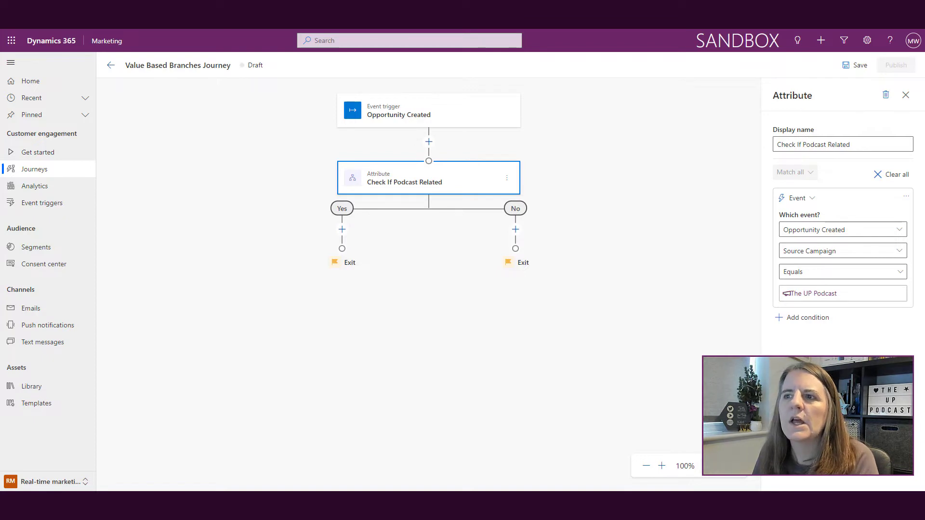
Step: Add a second, Or-linked condition to the podcast branch, based on the Opportunity Created event
click(906, 197)
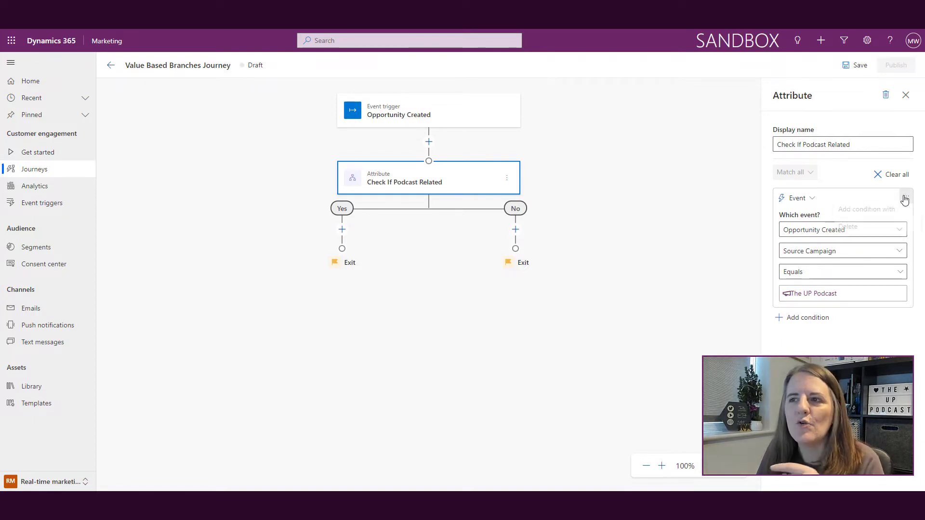
click(877, 211)
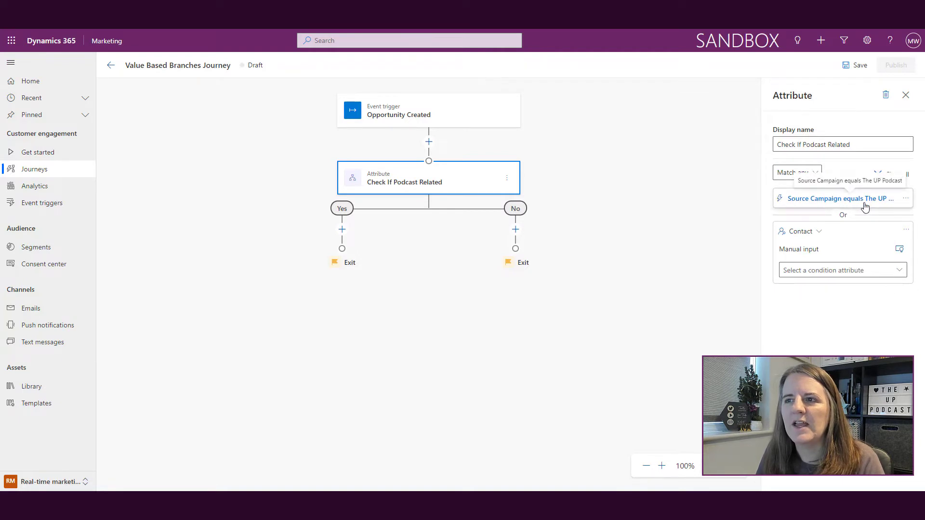
click(818, 232)
click(802, 269)
click(849, 264)
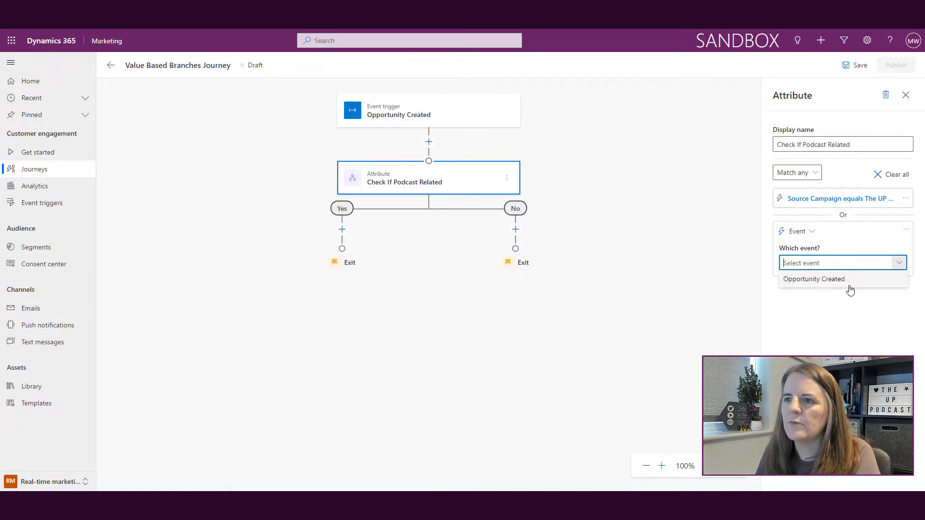
click(849, 282)
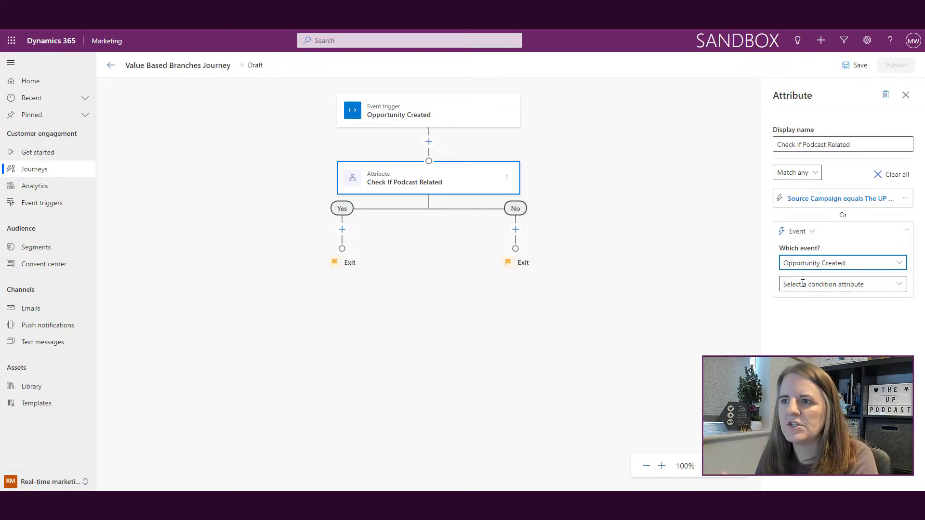
Step: Define the second podcast condition as Source Campaign equals 365 Community Chats
click(803, 282)
text(source)
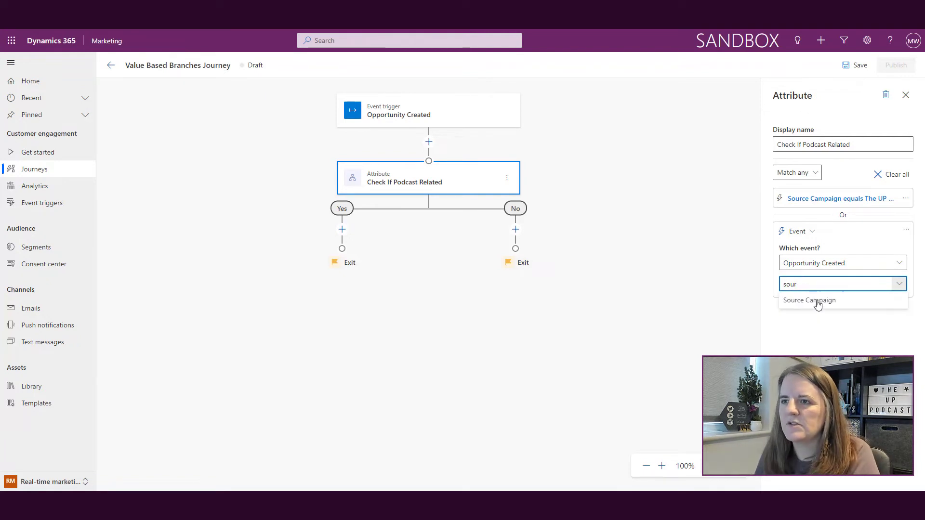
click(818, 302)
click(814, 327)
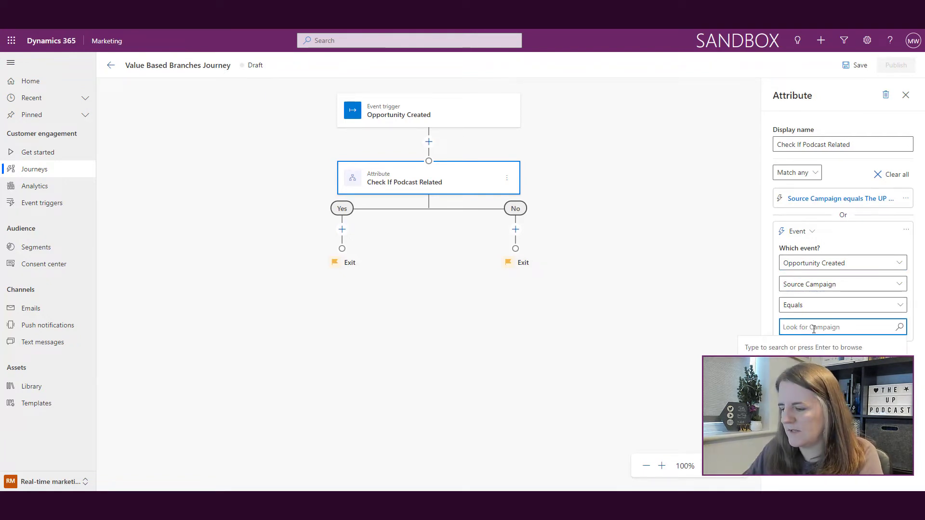
key(Return)
click(813, 367)
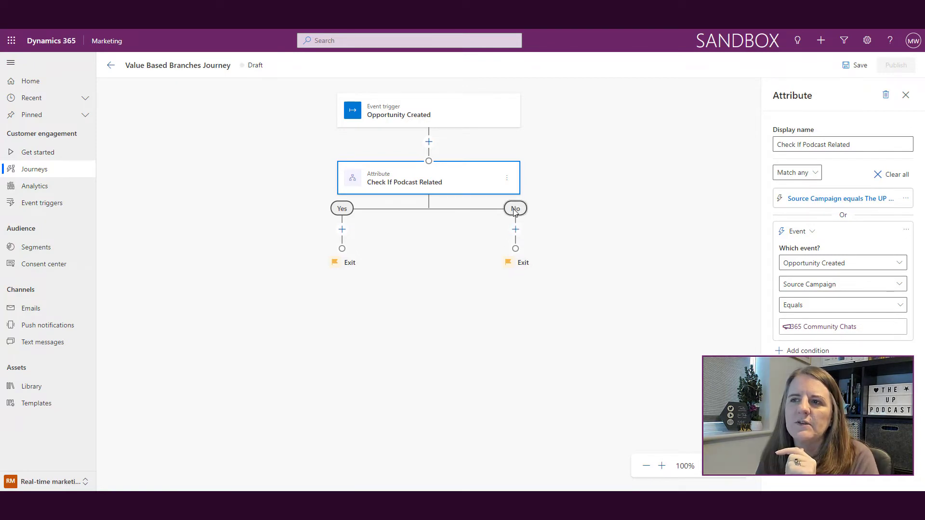
Step: Add an attribute branch on the No path of the podcast check and give it the display name "Check If From Event"
click(516, 229)
click(512, 289)
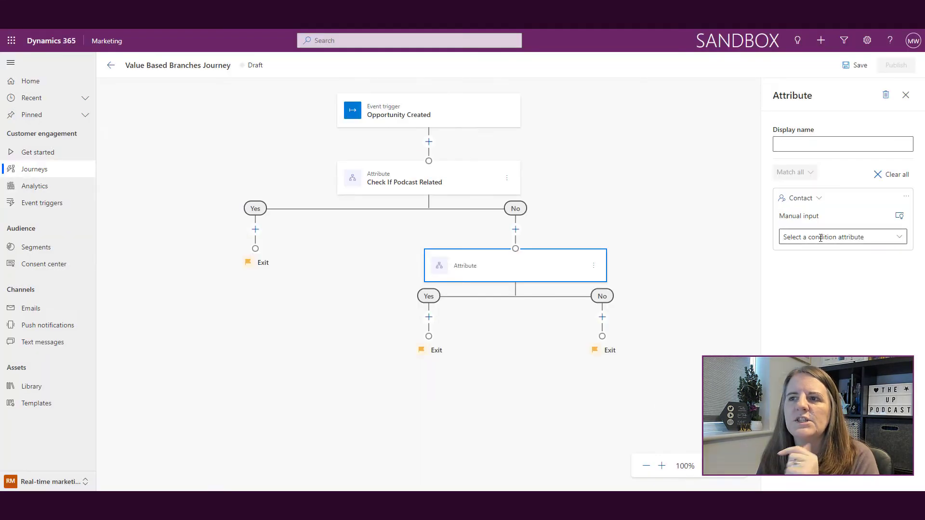
click(814, 144)
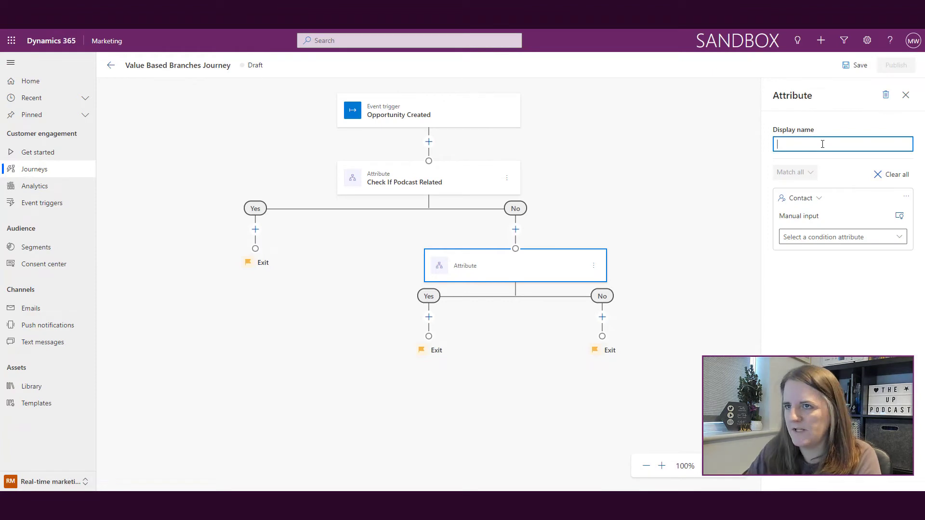
text(Check If )
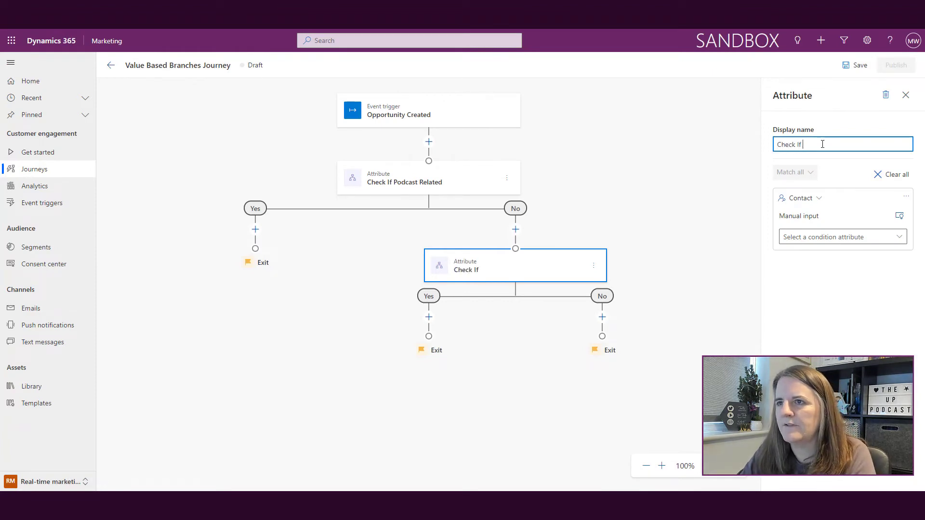
text(From Event)
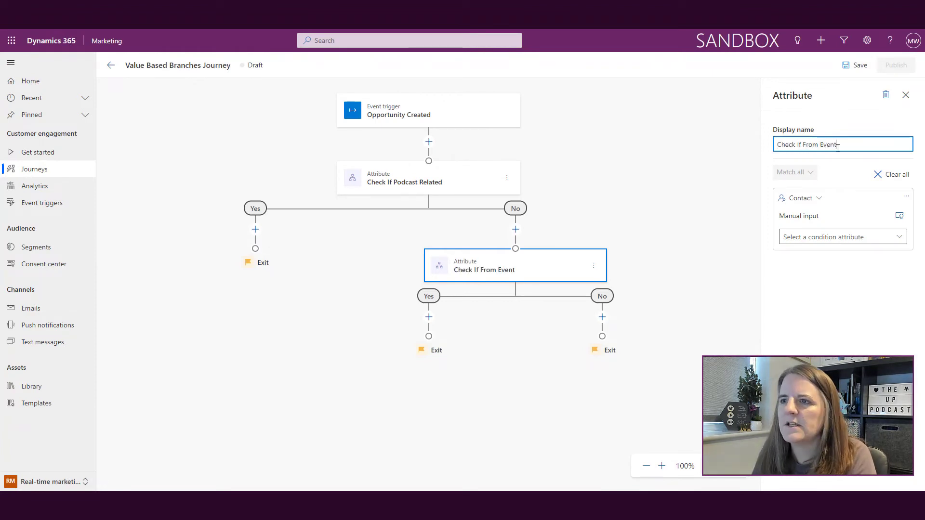
Step: Base the event check's condition on the Opportunity Created event instead of the contact
click(806, 199)
click(806, 233)
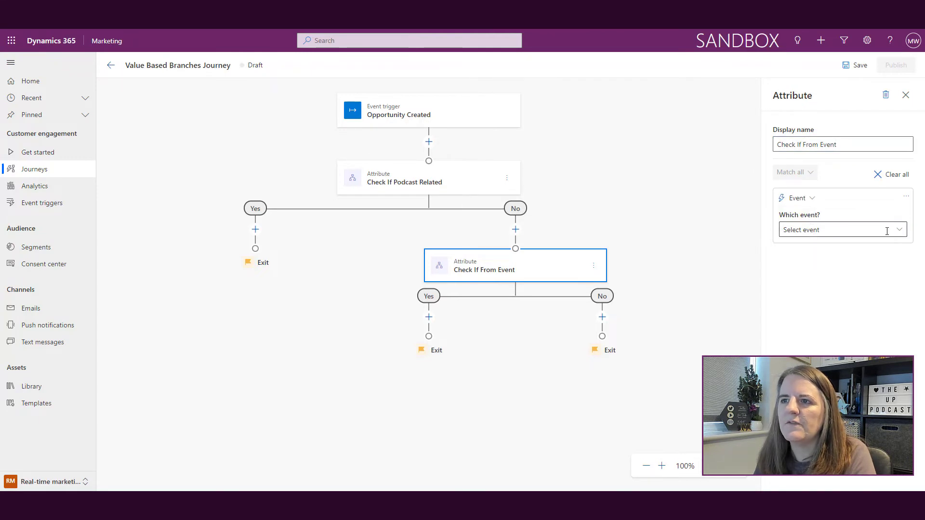
click(843, 231)
click(899, 230)
click(875, 250)
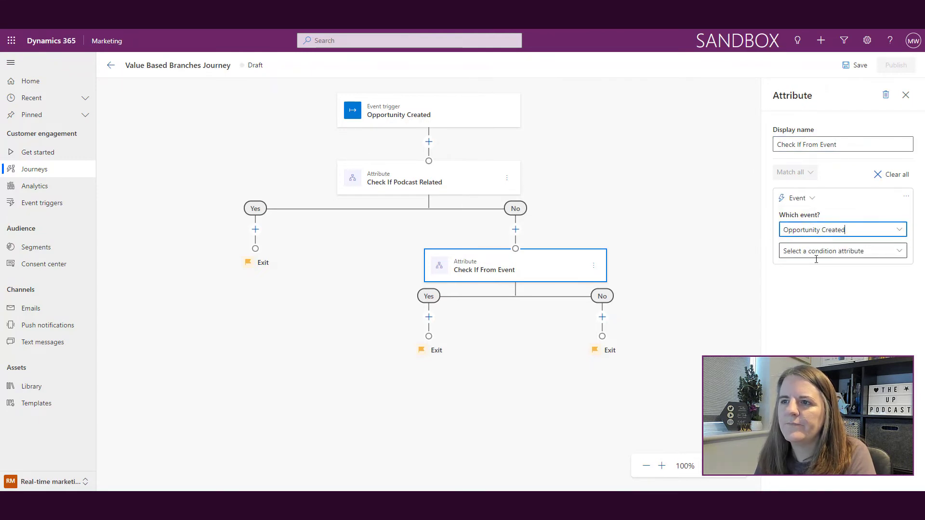
Step: Define the event check's condition as Source Campaign equals Events
click(846, 253)
text(sou)
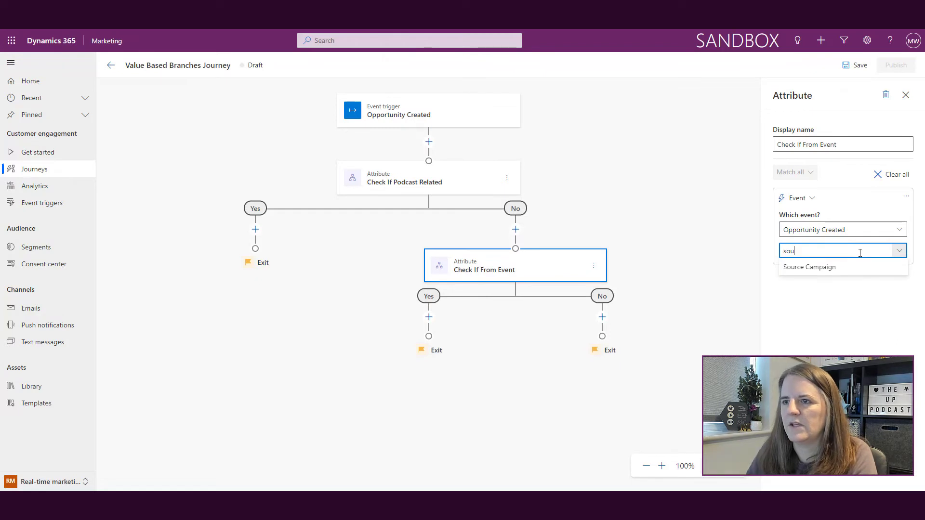
click(852, 273)
click(841, 294)
text(ev)
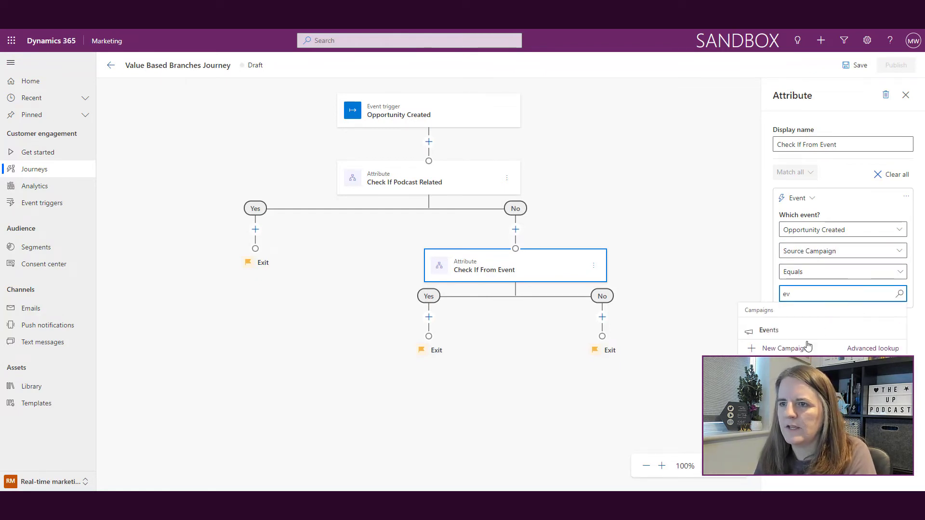
click(785, 330)
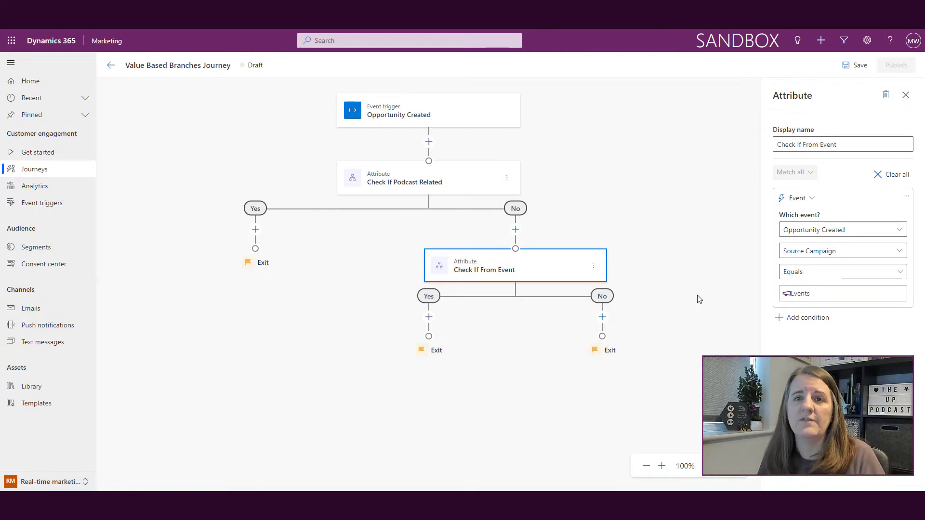
Step: Add an attribute branch on the No path of the event check and give it the display name "Check Specific Account"
click(603, 319)
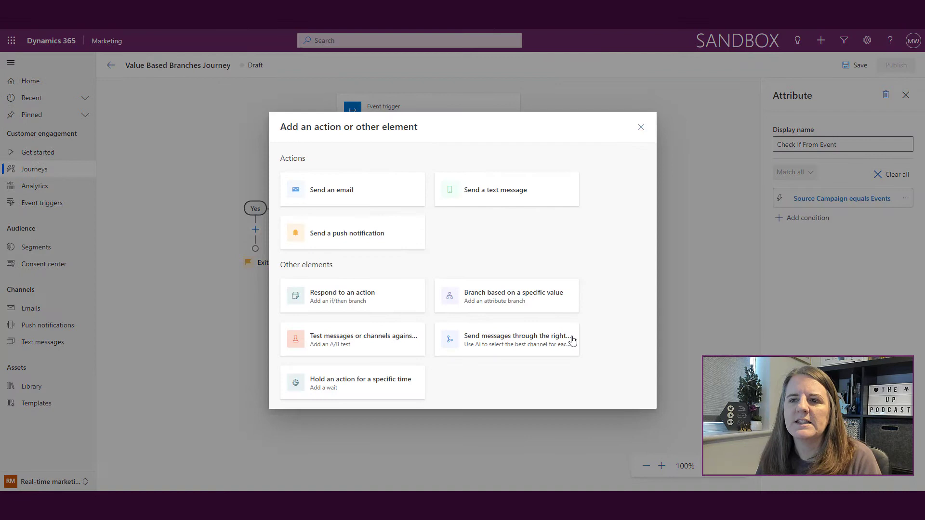
click(530, 302)
click(831, 144)
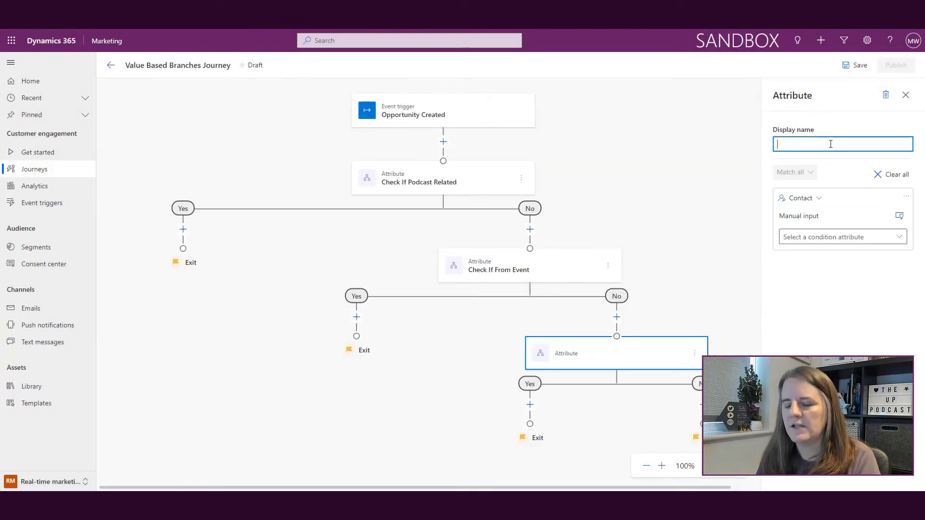
text(Check Spec)
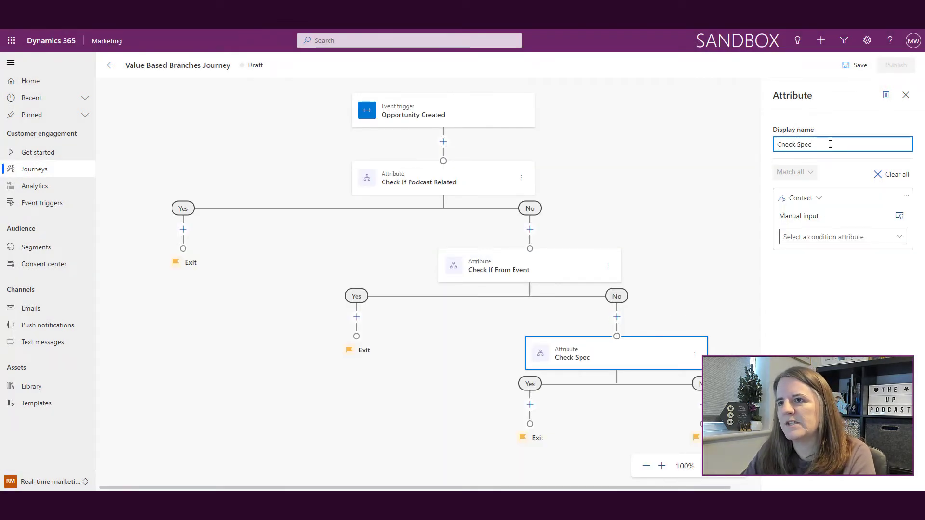
text(ific Account)
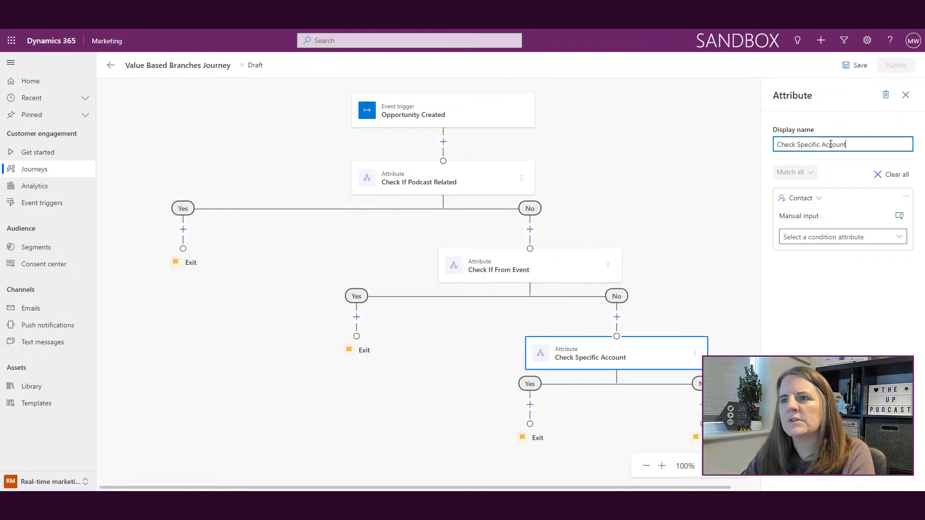
Step: Define the specific account check as a contact-based condition where Account equals ABC Co
click(805, 198)
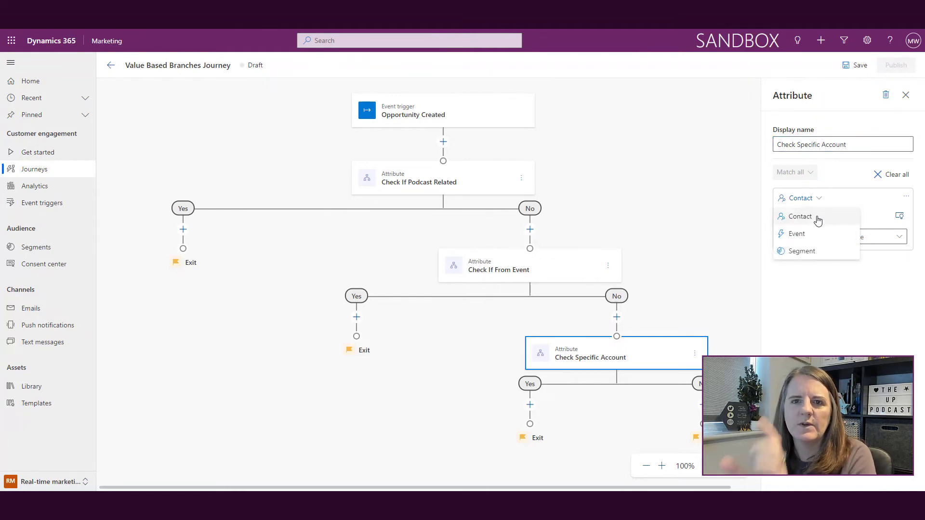
click(819, 220)
click(855, 236)
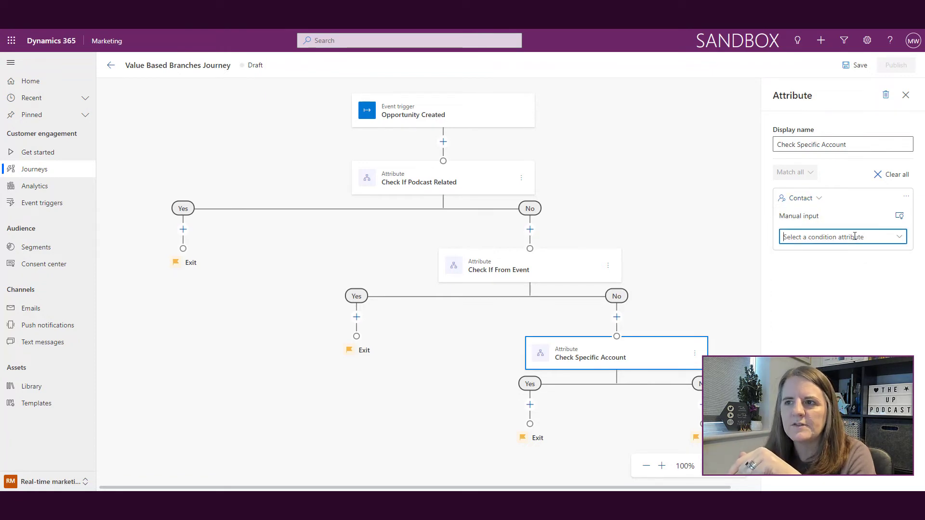
text(a)
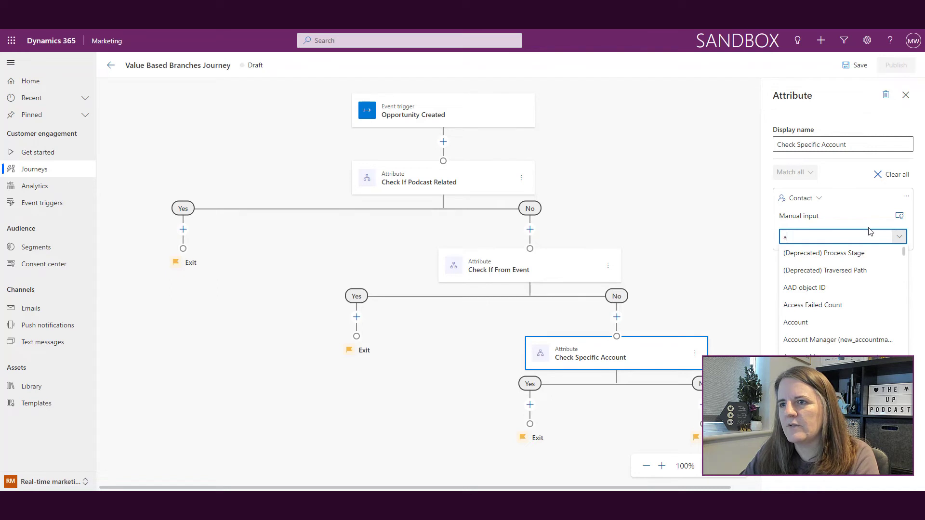
text(cc)
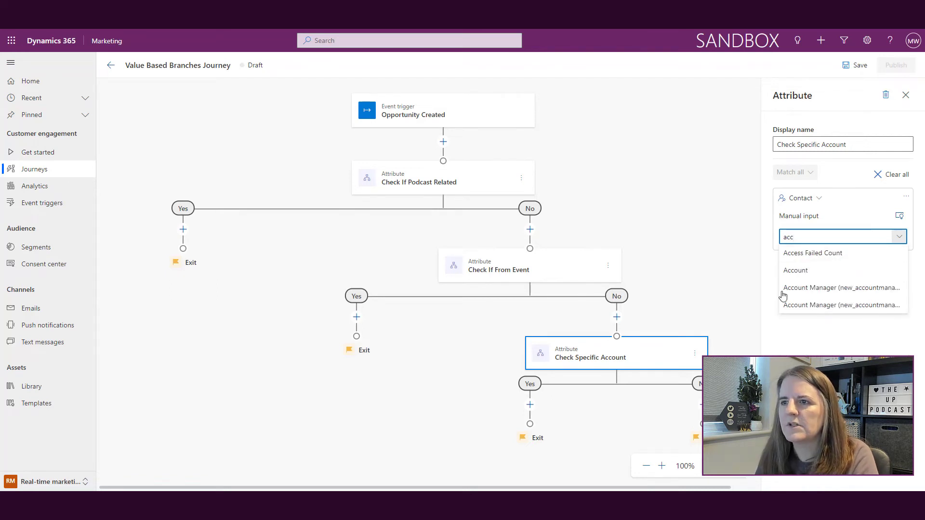
click(822, 270)
click(846, 281)
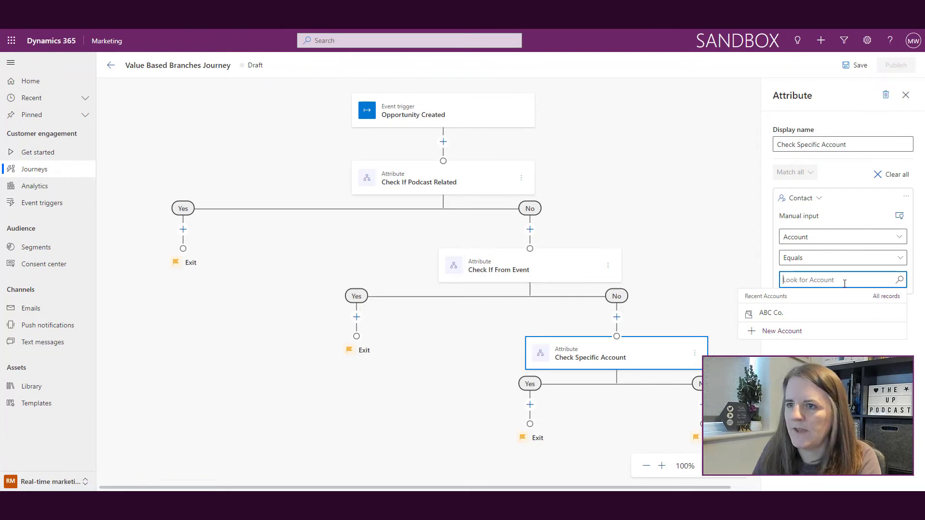
click(837, 315)
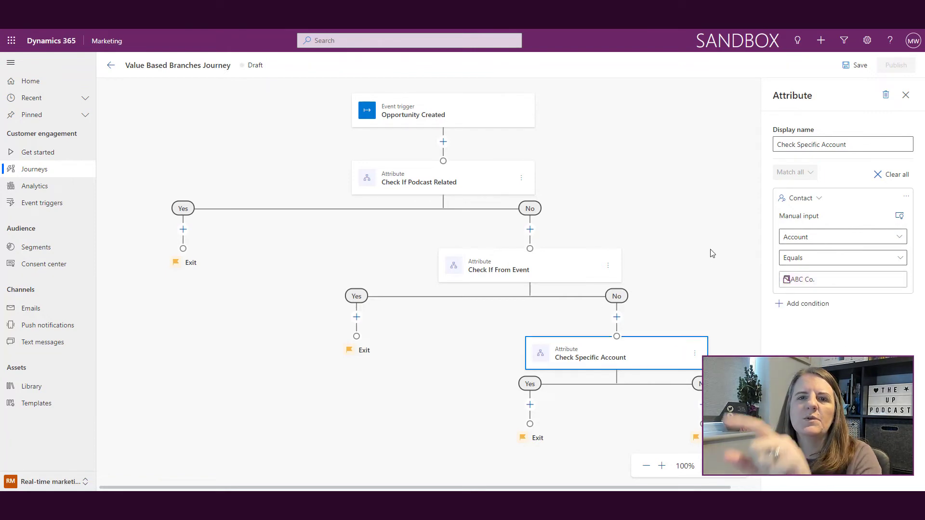